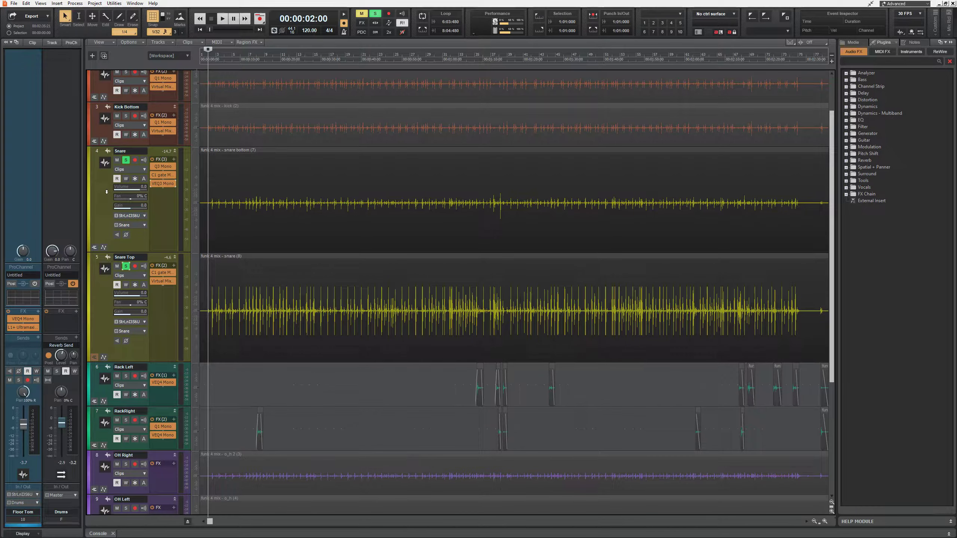
Select the Snare track, bypass all effects globally, and audition the two soloed snare tracks dry.
left_click(139, 241)
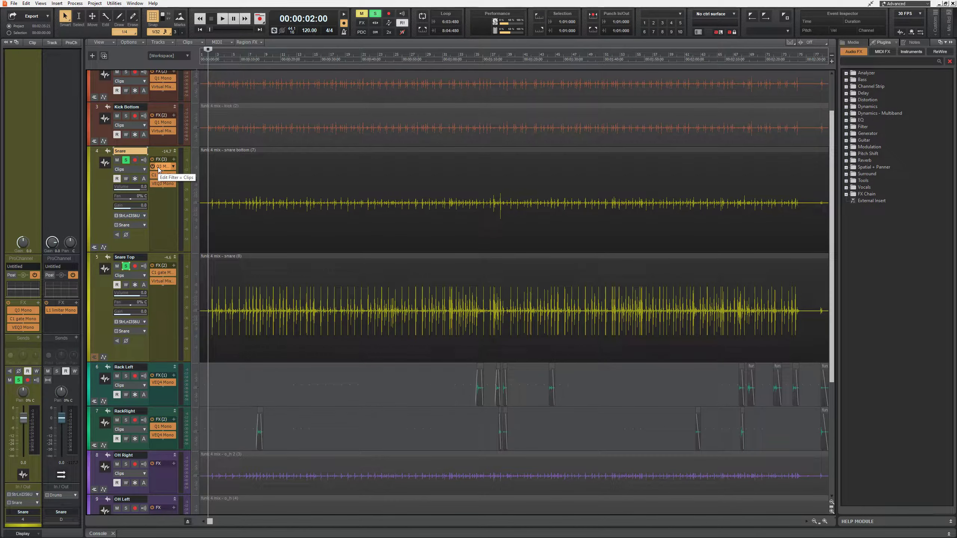
left_click(362, 23)
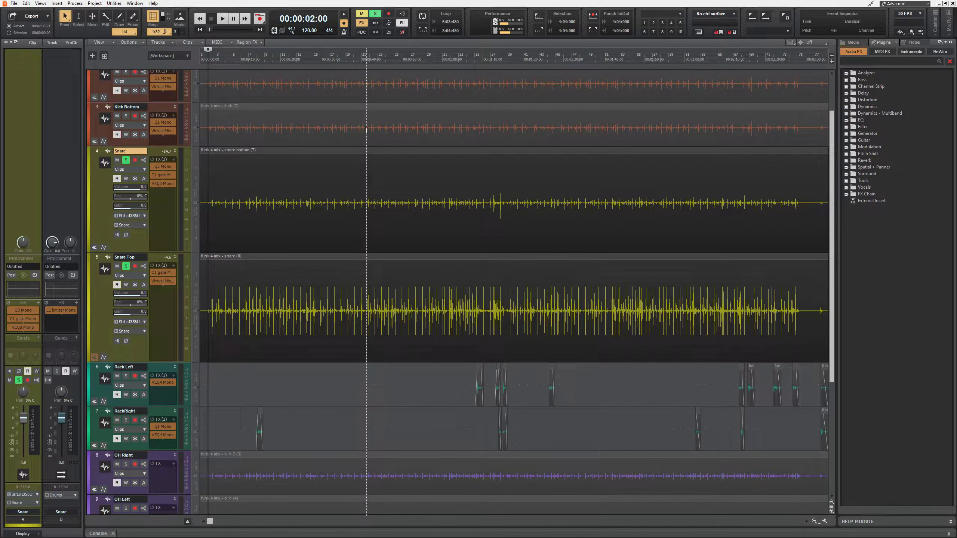
key("space")
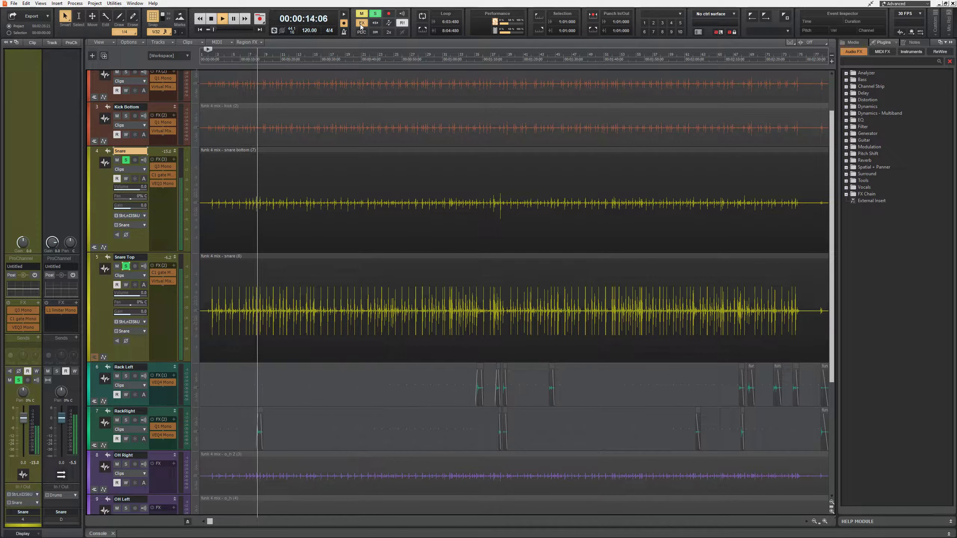
key("space")
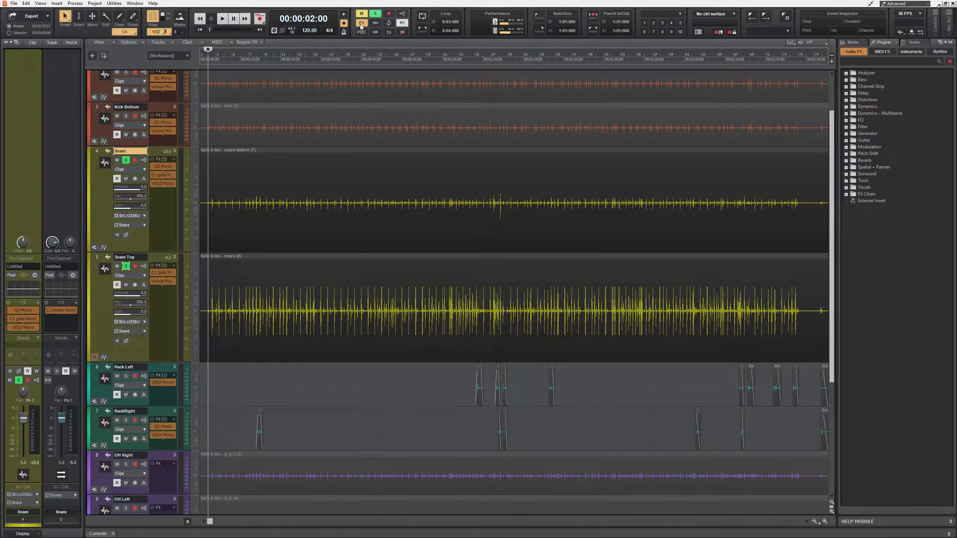
Re-enable all effects and audition the two soloed snare tracks with their processing.
left_click(361, 24)
key("space")
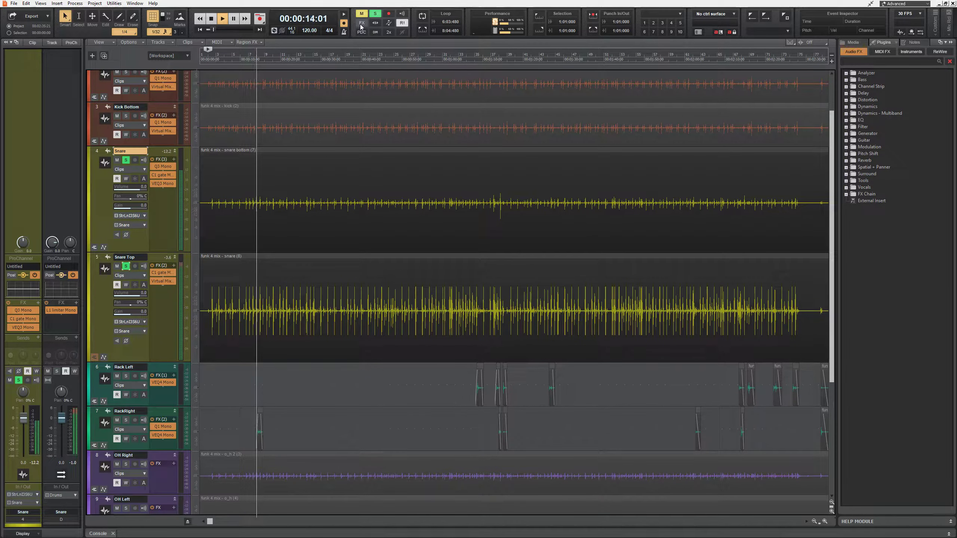
key("space")
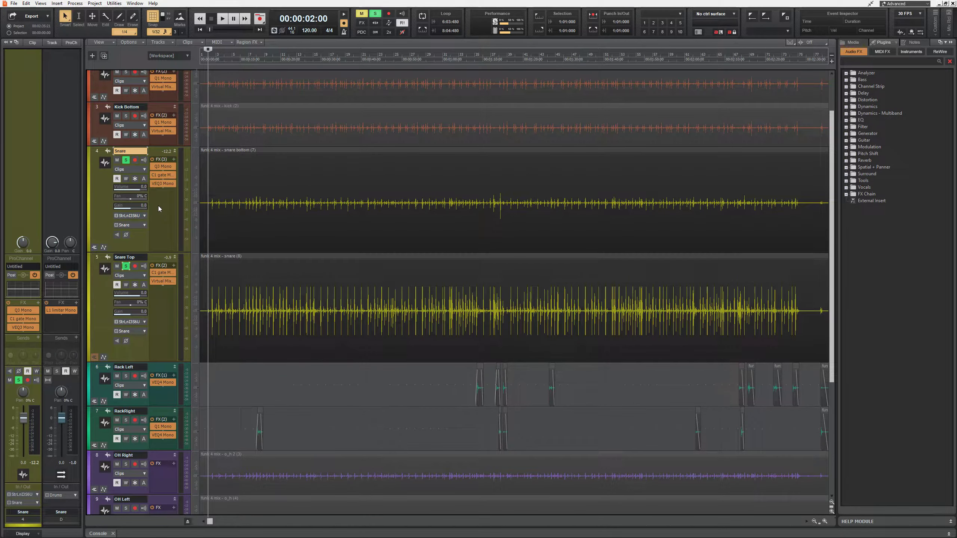
Unsolo Snare Top and audition the Snare track alone with its effects active.
left_click(126, 267)
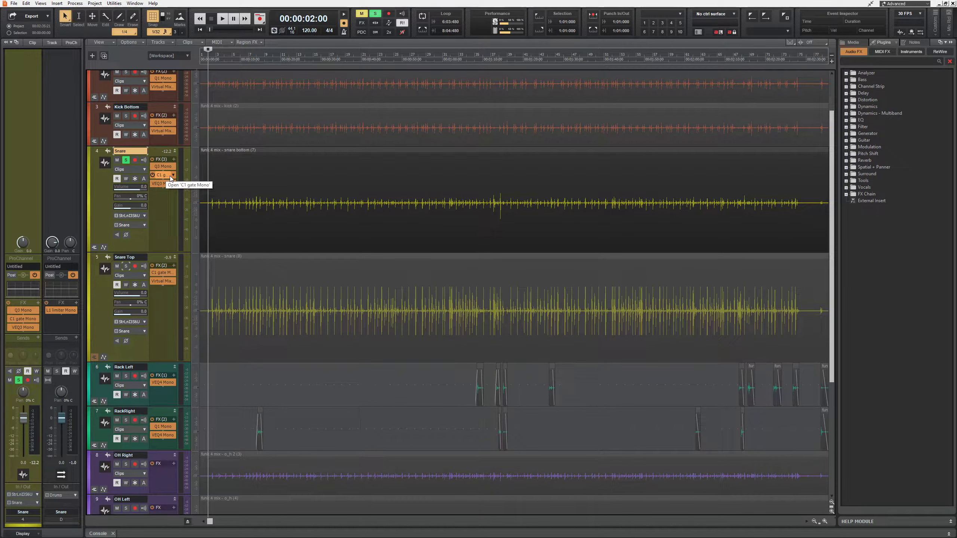
key("space")
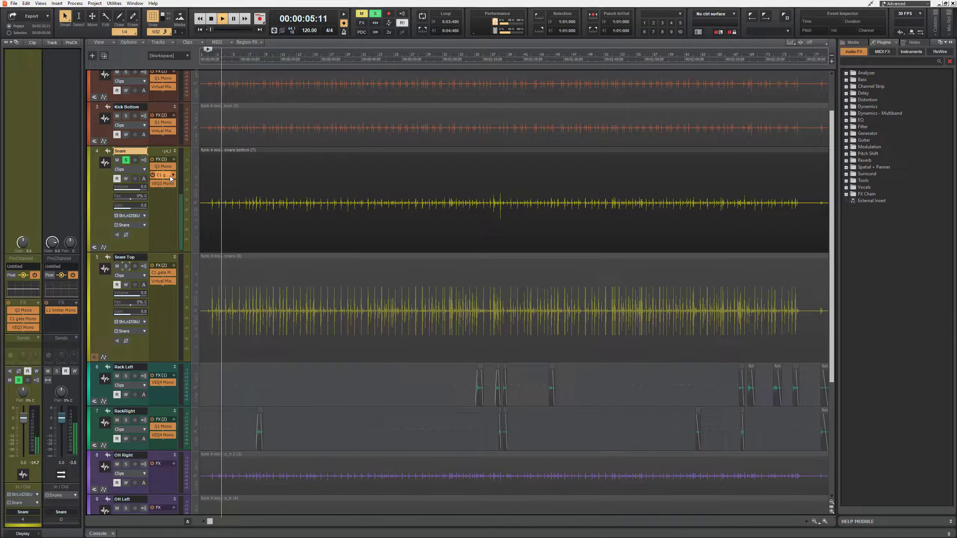
key("space")
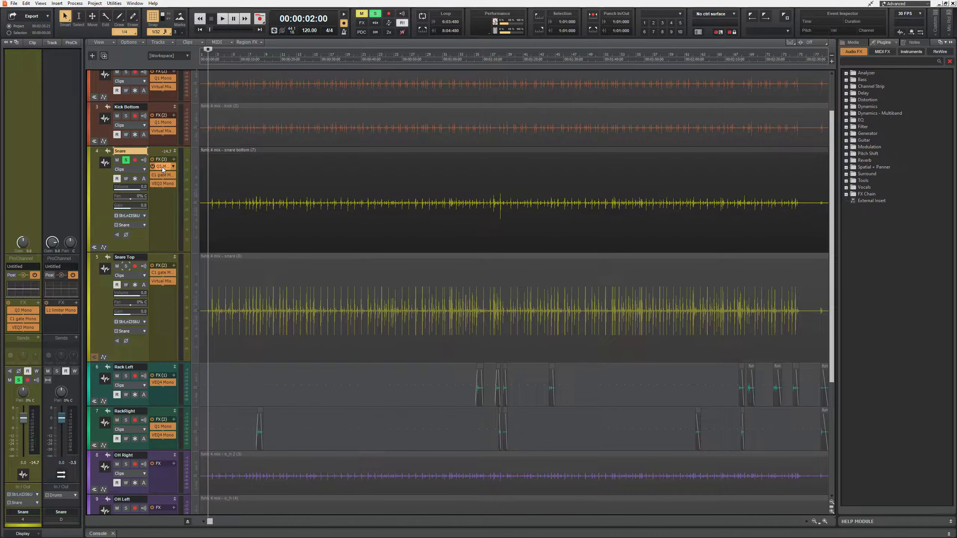
Inspect the Q3 Mono equalizer settings on the Snare track, then close the plugin.
double_click(161, 167)
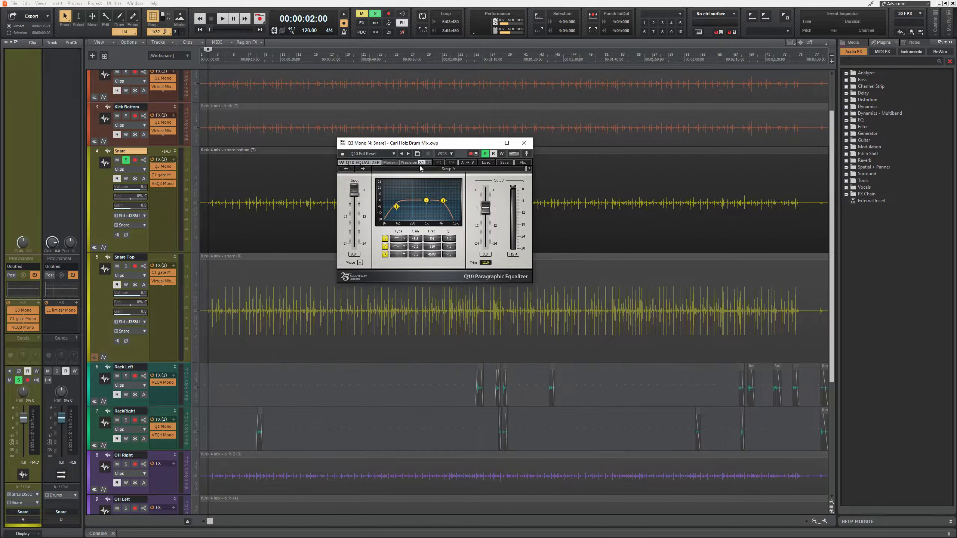
left_click_drag(454, 146, 489, 132)
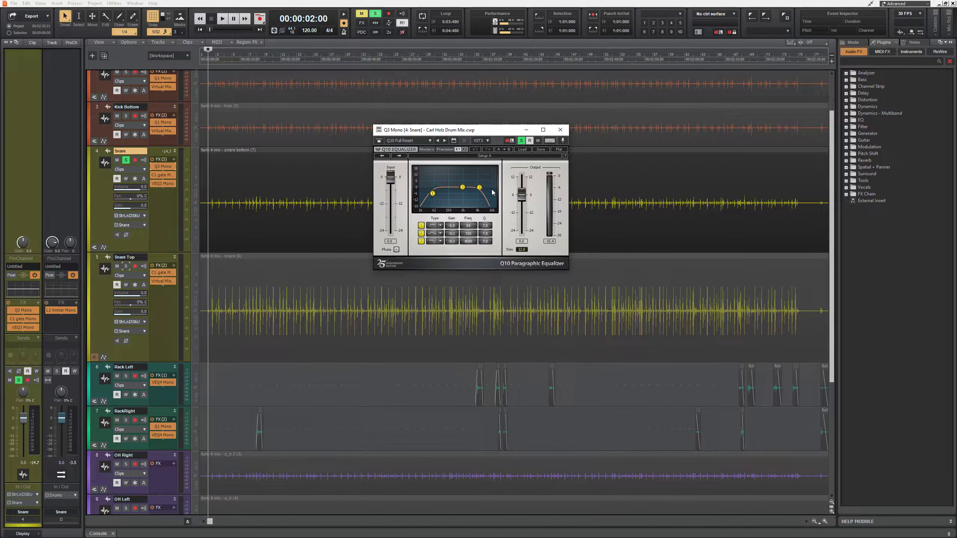
left_click(560, 130)
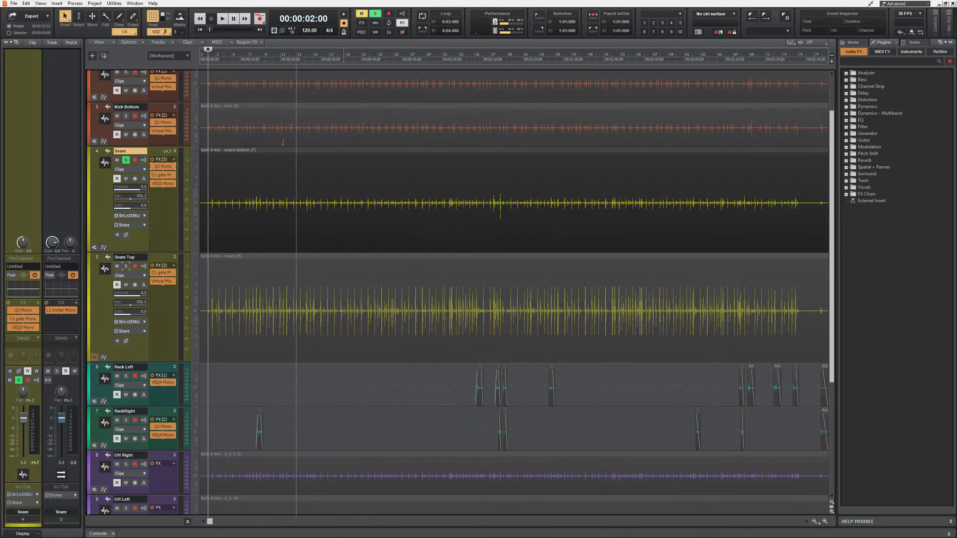
Inspect the C1 gate Mono settings on the Snare track and on Snare Top, checking the Snare Top gate during playback.
double_click(164, 175)
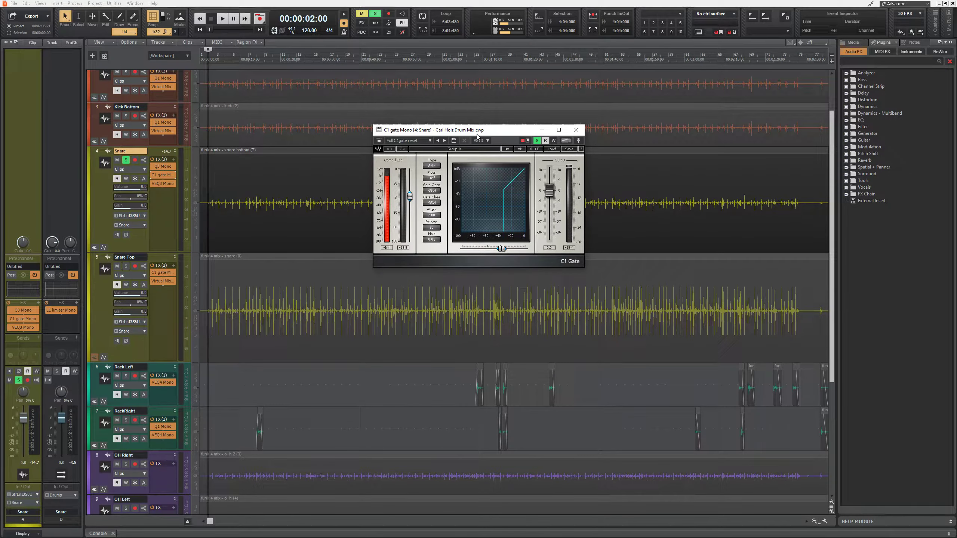
left_click(575, 130)
double_click(163, 272)
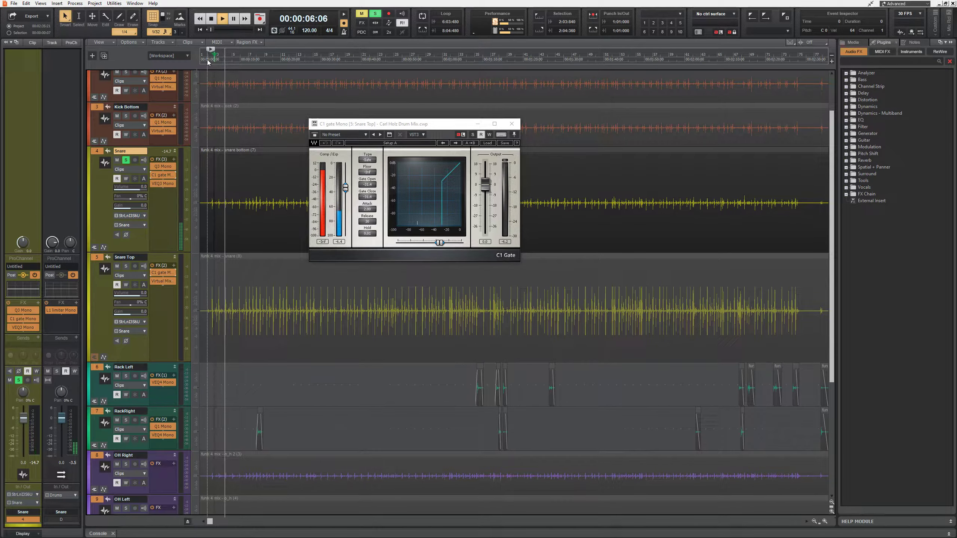
key("space")
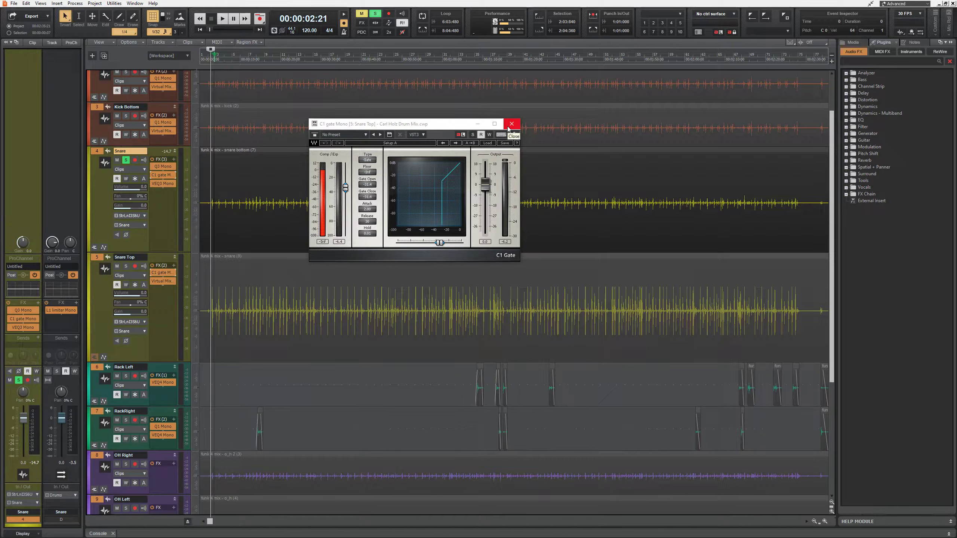
left_click(512, 125)
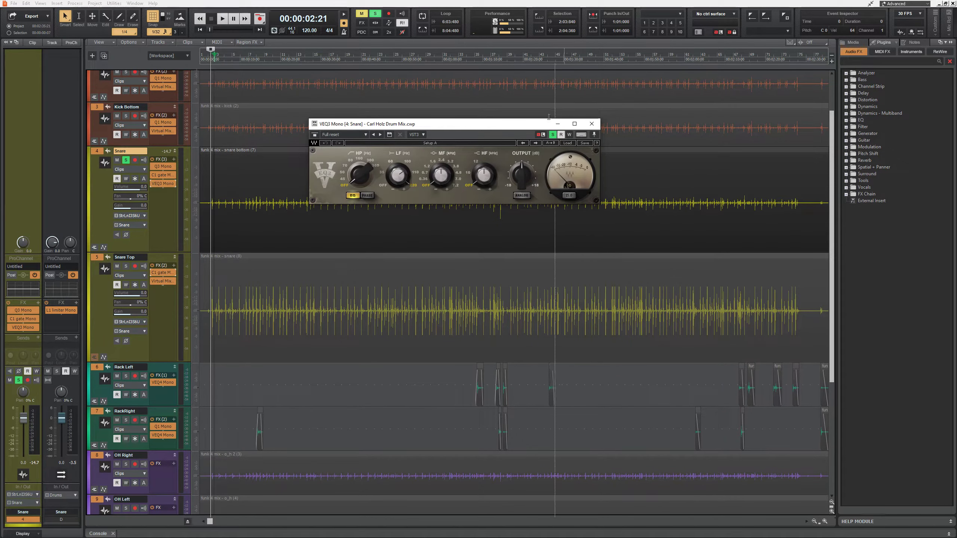
Review the VEQ3 Mono equalizer's low- and mid-frequency settings on the Snare track, then close the plugin.
left_click_drag(457, 128, 500, 112)
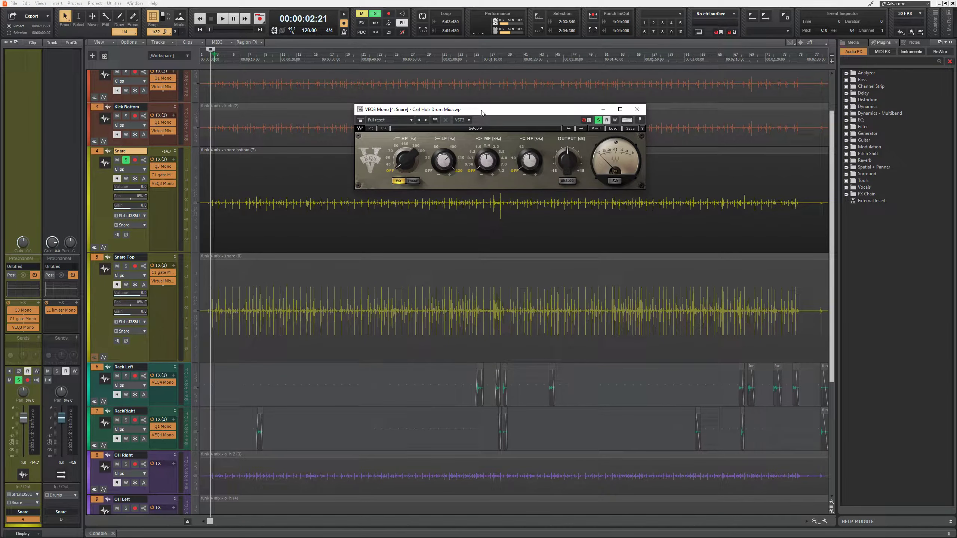
left_click_drag(482, 113, 433, 119)
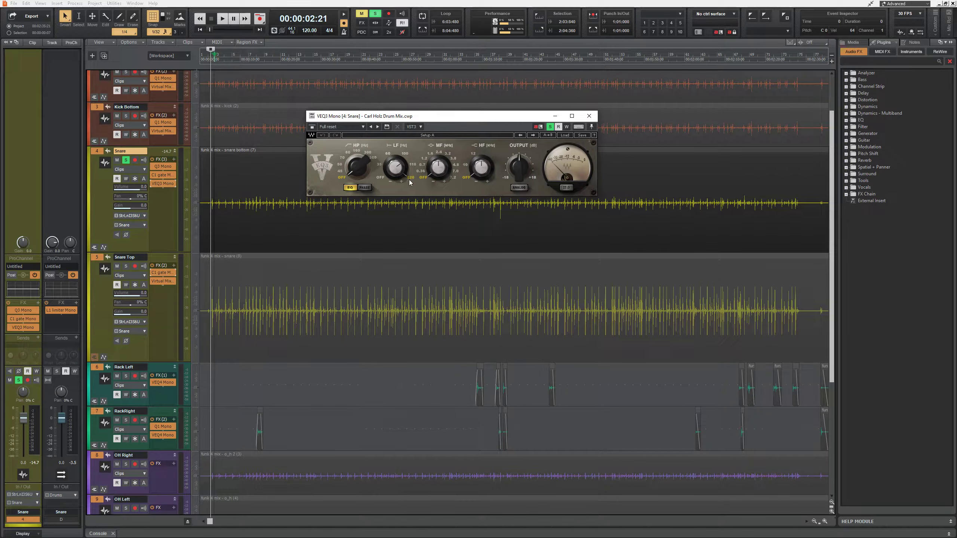
mouse_move(395, 169)
mouse_move(439, 184)
left_click(588, 117)
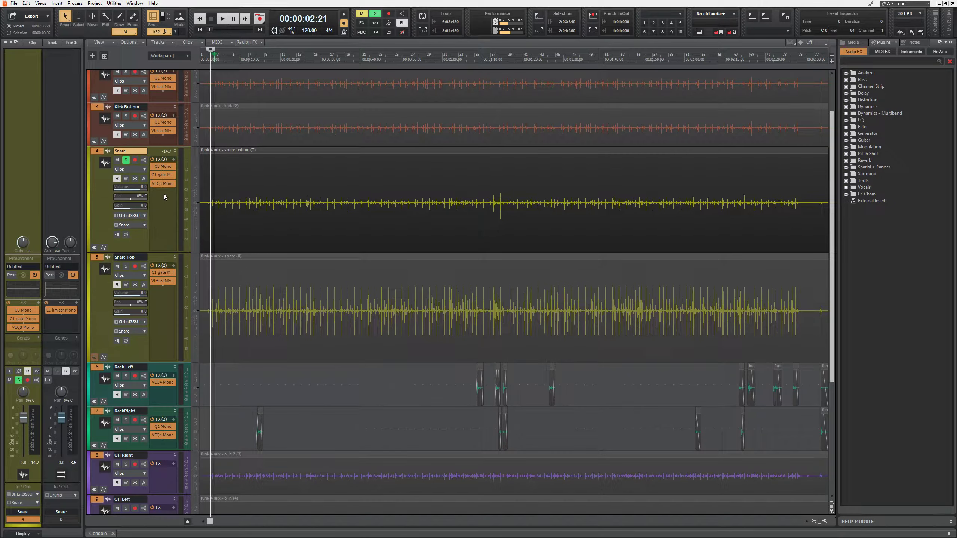
Solo Snare Top instead of Snare and inspect its C1 gate Mono settings.
left_click(126, 160)
left_click(126, 267)
double_click(162, 273)
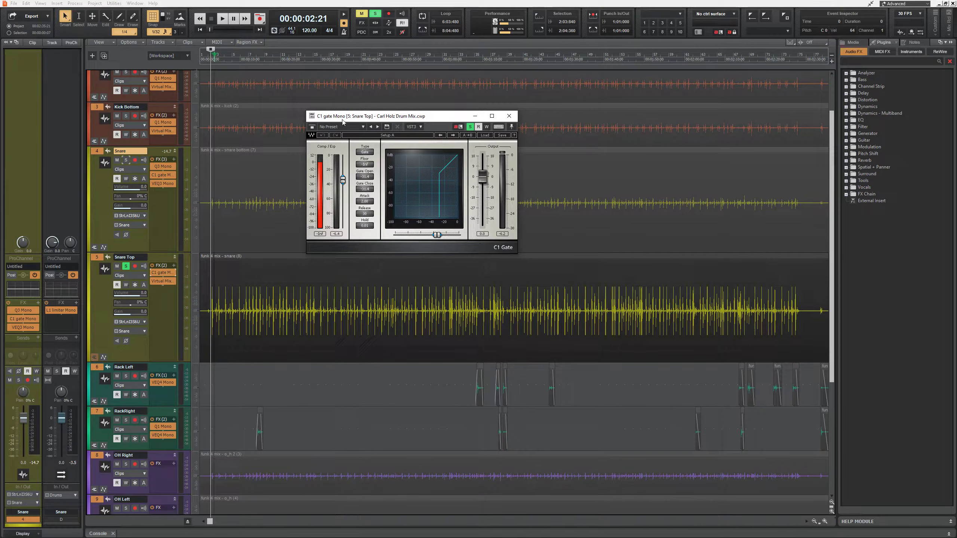
left_click_drag(343, 120, 358, 116)
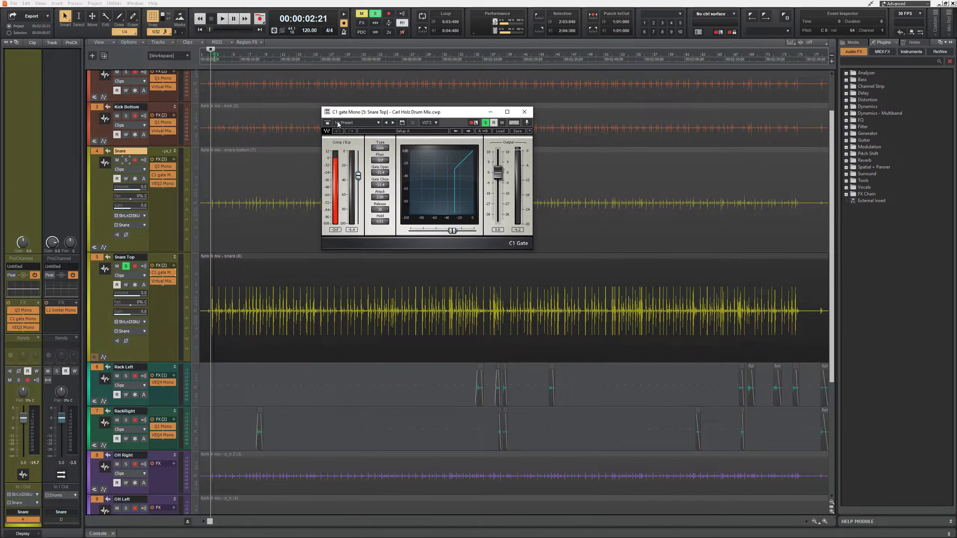
left_click(524, 112)
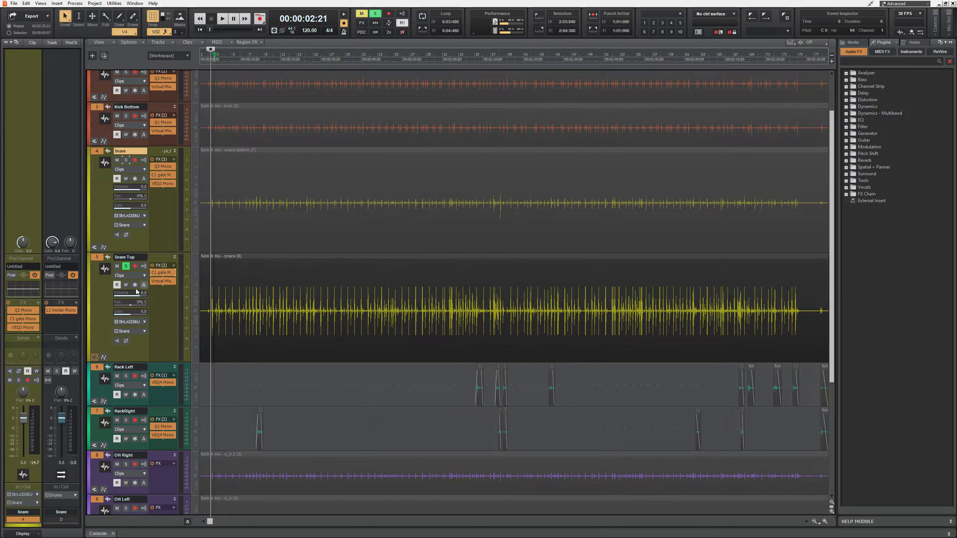
Review the high-frequency band of the FG-S equalizer in Snare Top's Virtual Mix Rack, then close the plugin.
double_click(163, 283)
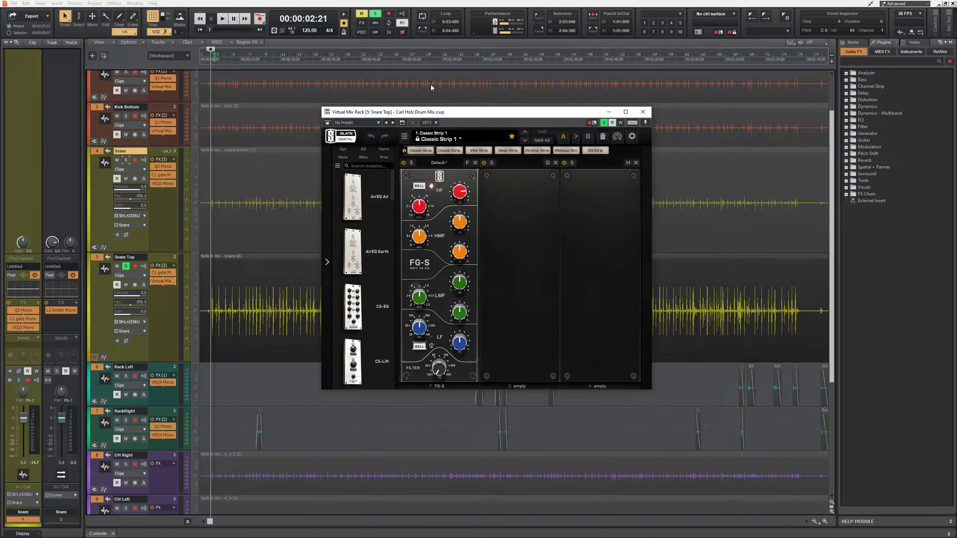
left_click_drag(422, 112, 379, 73)
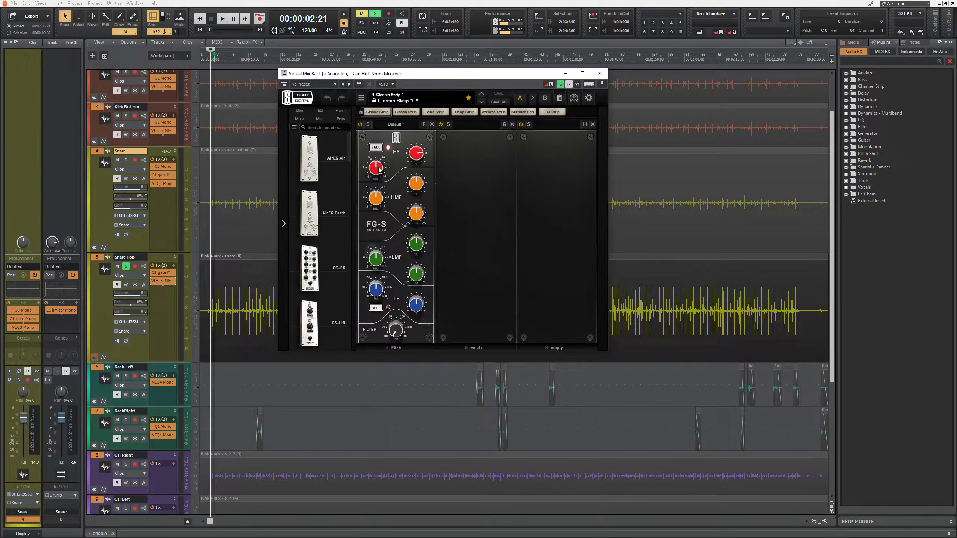
mouse_move(379, 170)
left_click(377, 169)
left_click(377, 170)
mouse_move(420, 155)
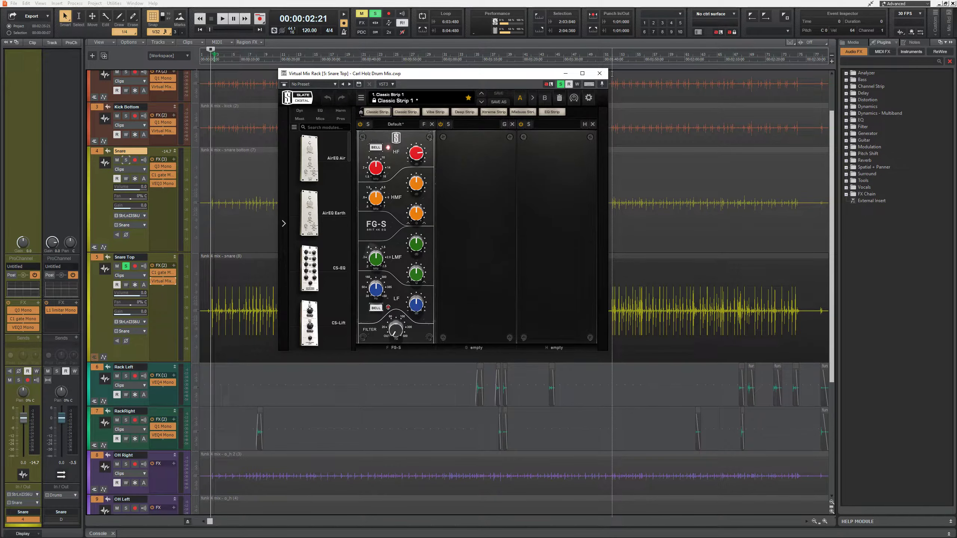
left_click(600, 74)
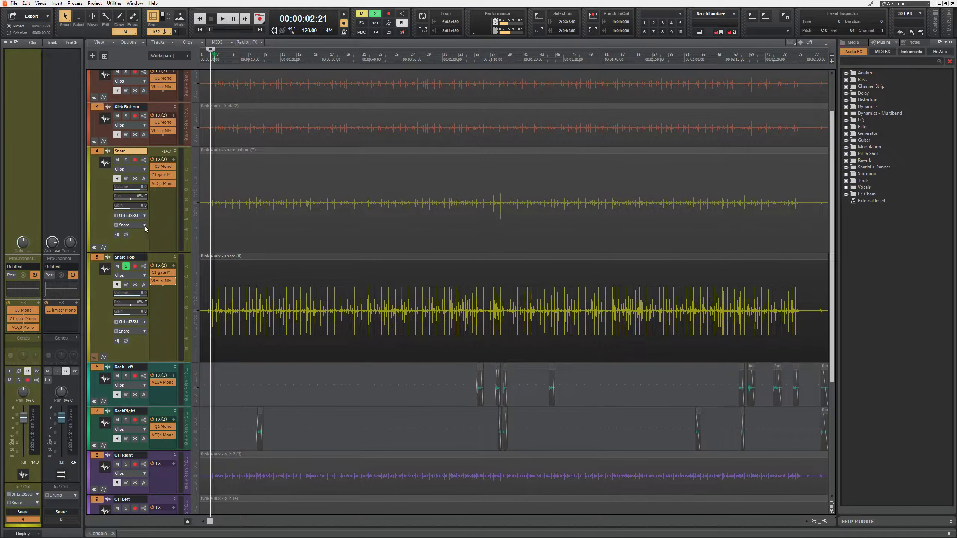
Compare the soloed Snare Top track with its effects active and with all effects bypassed, then re-enable the effects.
key("space")
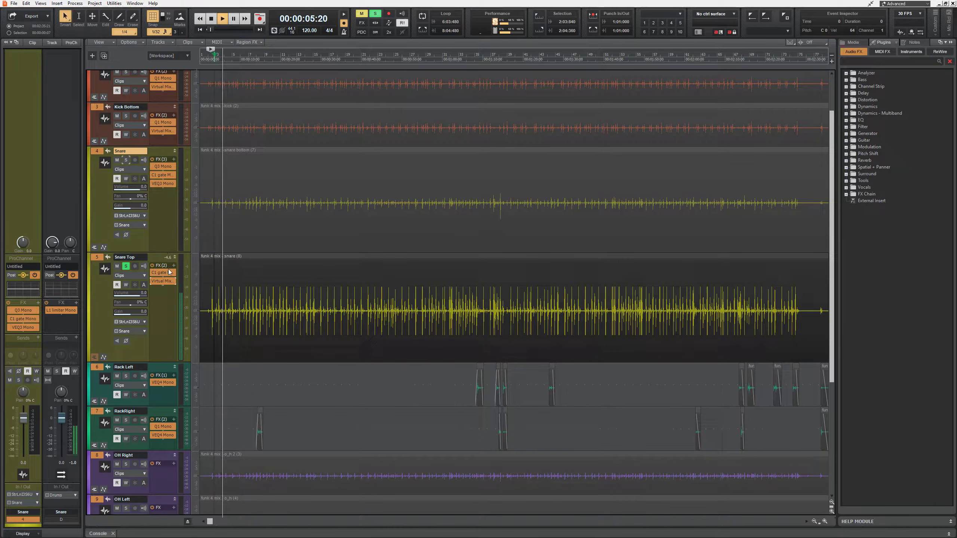
key("space")
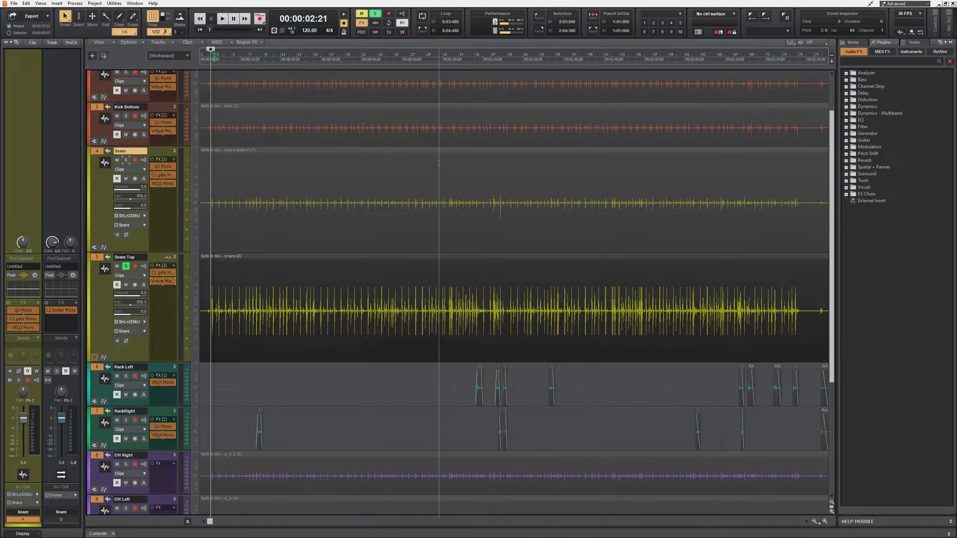
key("space")
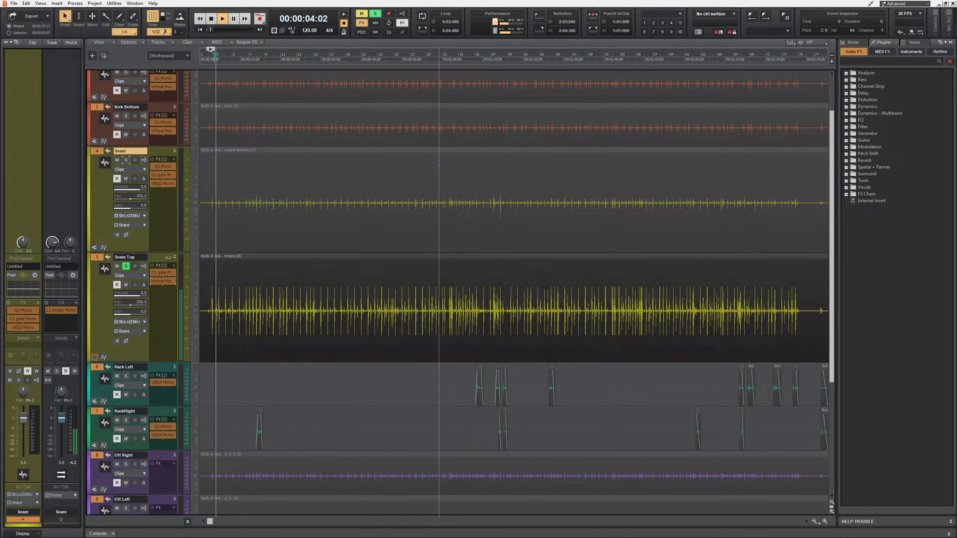
key("space")
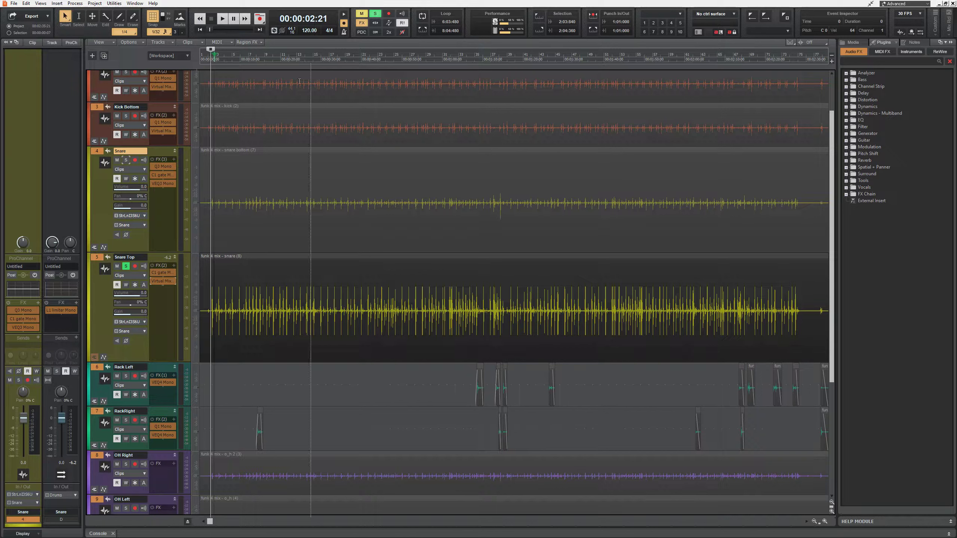
left_click(362, 24)
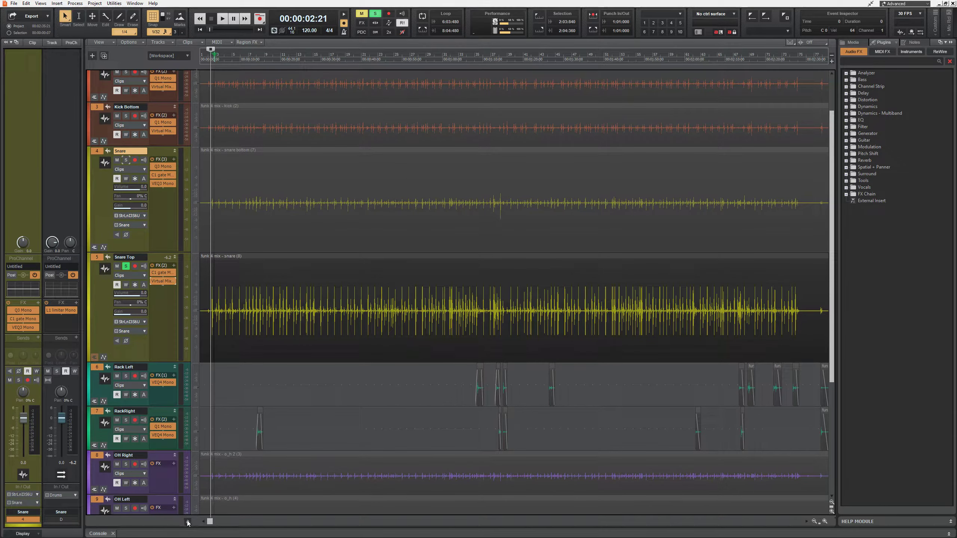
Show the console, open the L1 limiter Mono on the Snare bus, and check its limiting while Snare Top plays.
key("d")
key("shift+d")
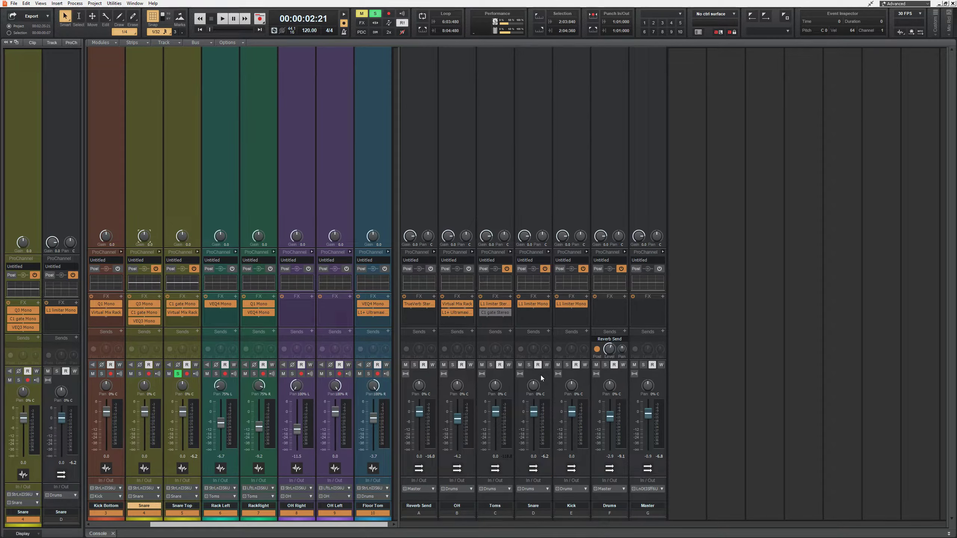
double_click(535, 304)
left_click_drag(370, 76, 527, 102)
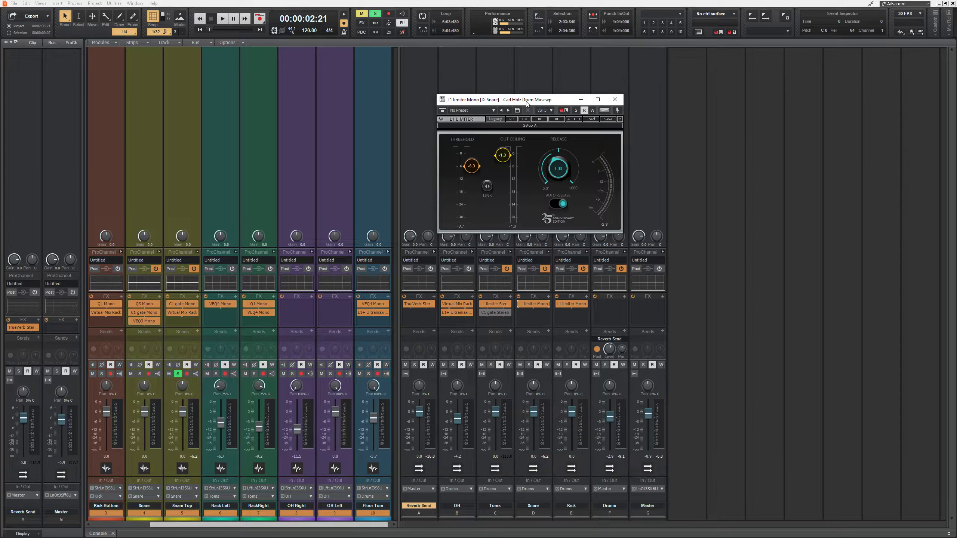
key("space")
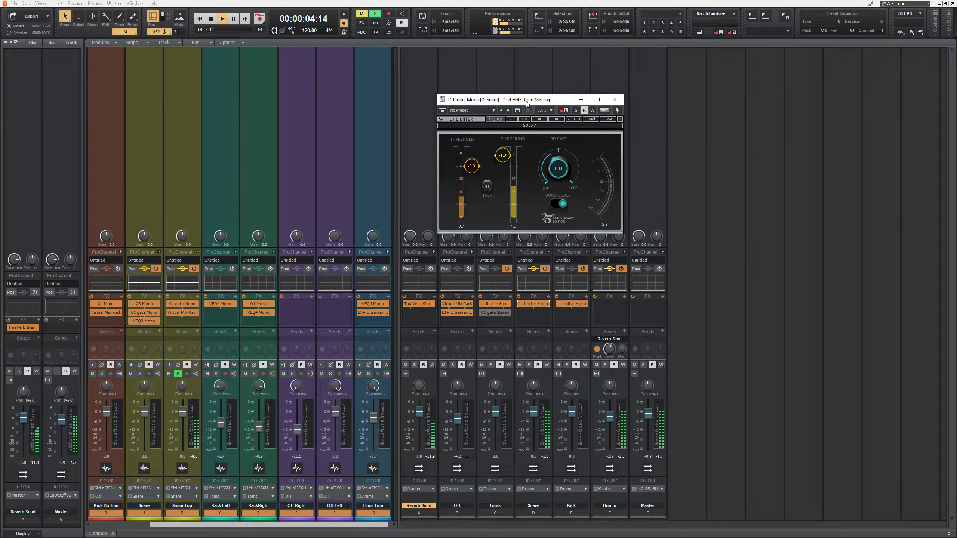
key("space")
Solo the Snare track alongside Snare Top, listen to both in the track view, stop playback, and close the L1 limiter.
left_click(140, 374)
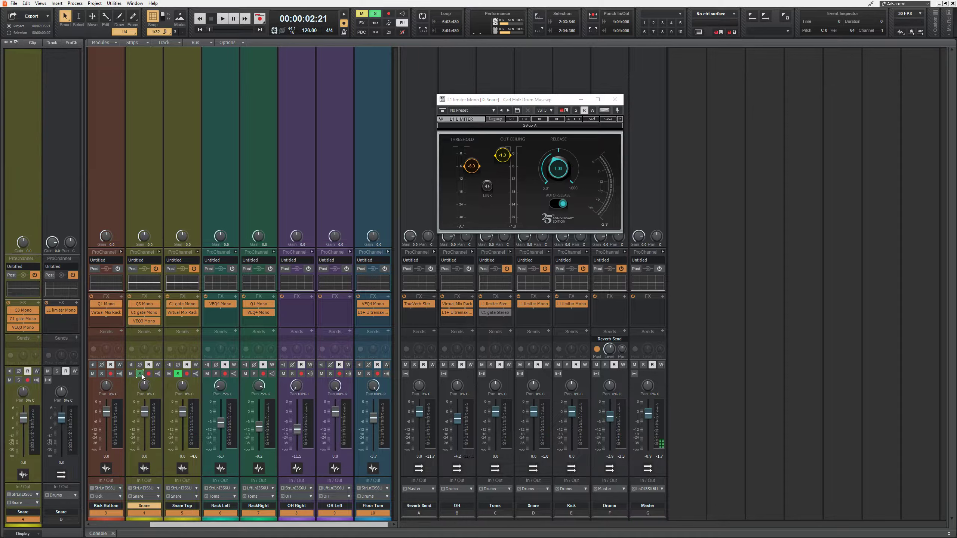
key("alt+1")
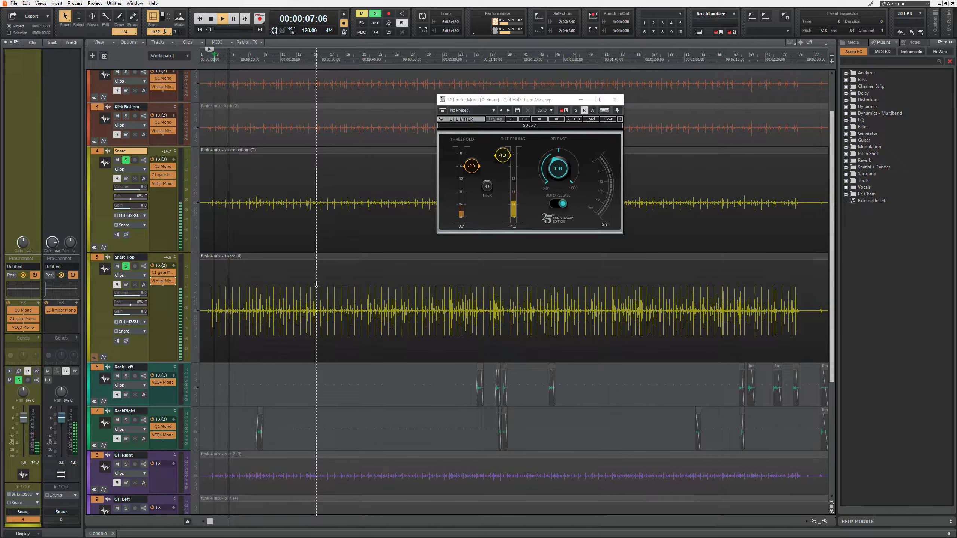
key("space")
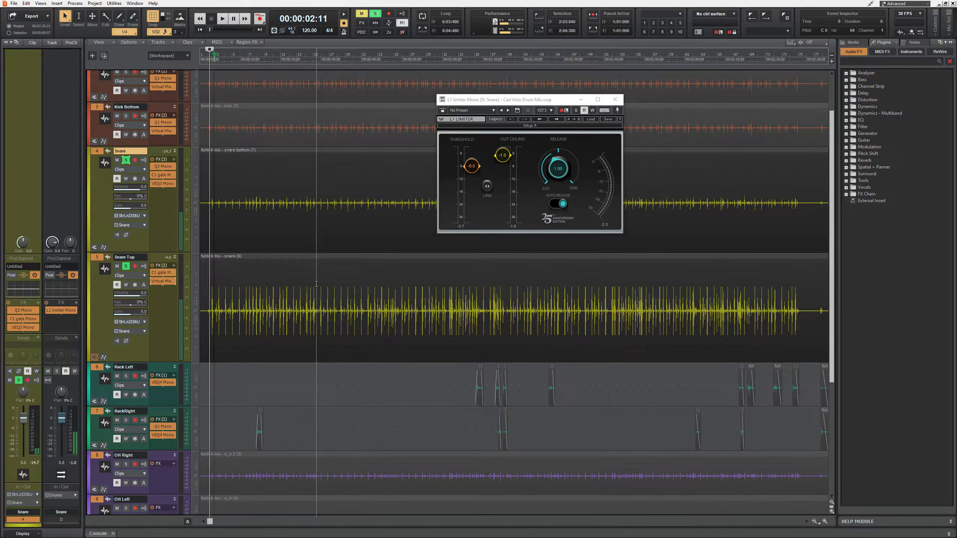
left_click(618, 98)
View the console's tracks and buses, return to the track view, and clear all solos.
key("alt+2")
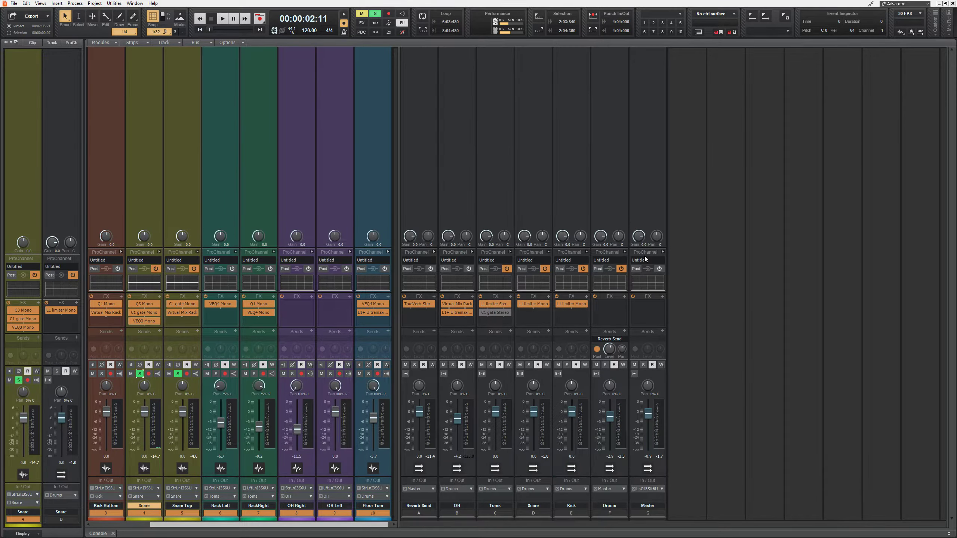
key("alt+1")
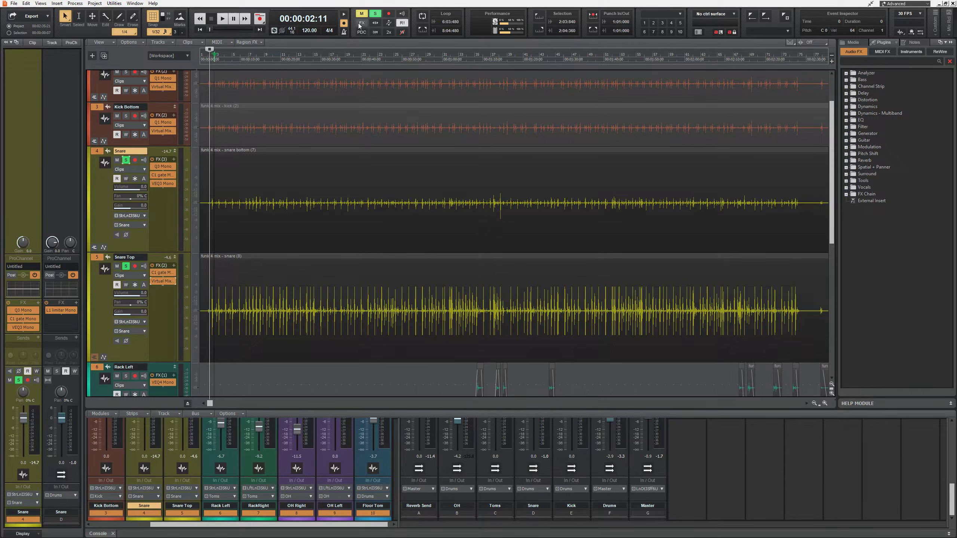
left_click(376, 14)
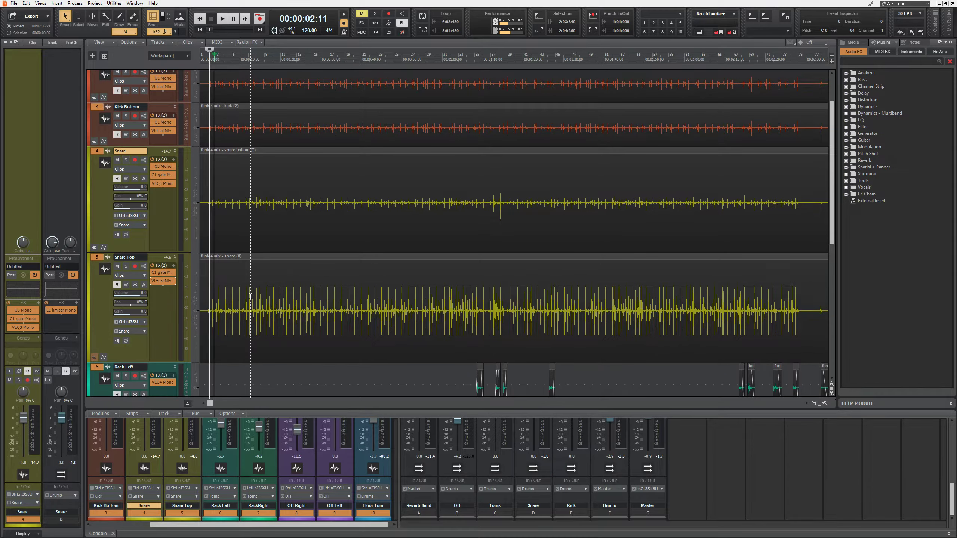
Hide the console and fit the tracks vertically in the track view from the Reference Track down.
key("d")
scroll(297, 302, "up", 1)
scroll(297, 302, "up", 1)
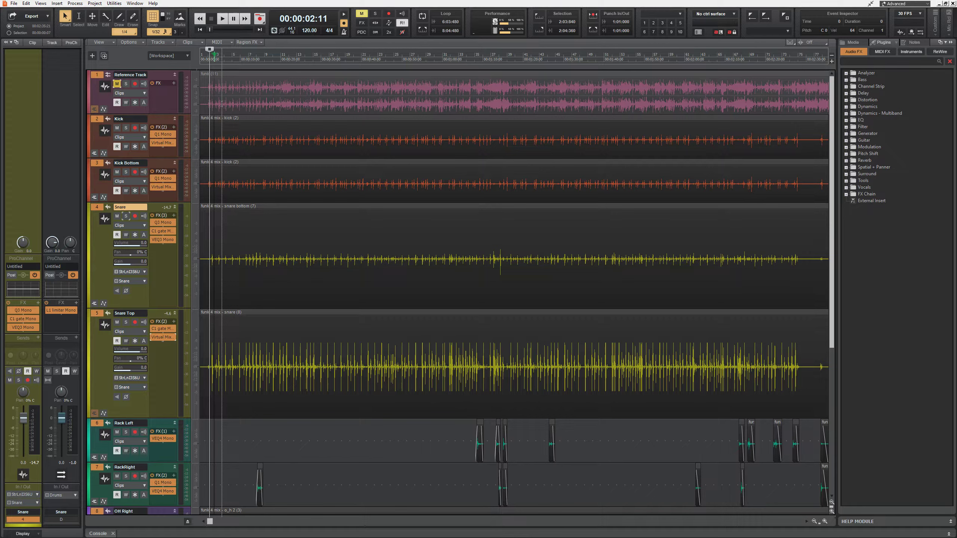
key("f")
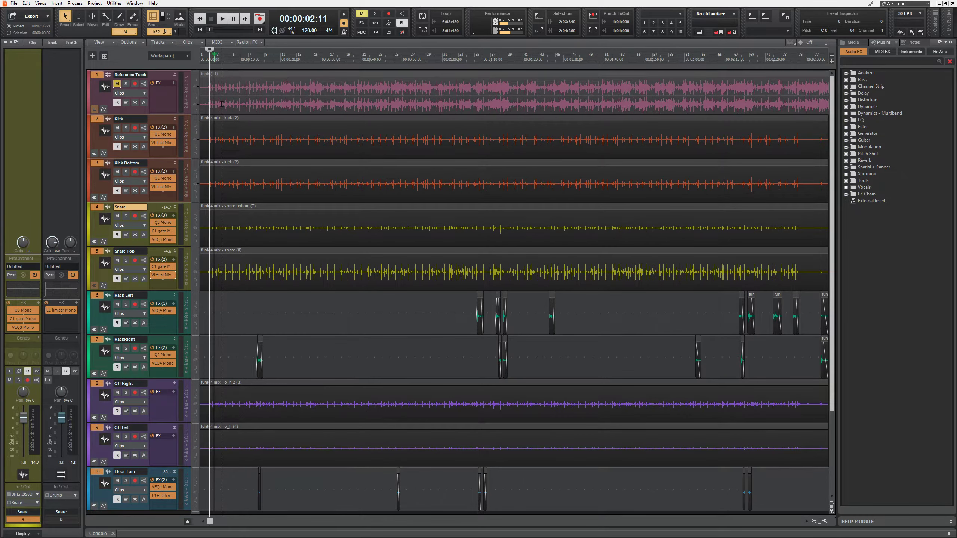
Play the full drum mix without solos and look over the tracks from the Reference Track to Floor Tom.
key("space")
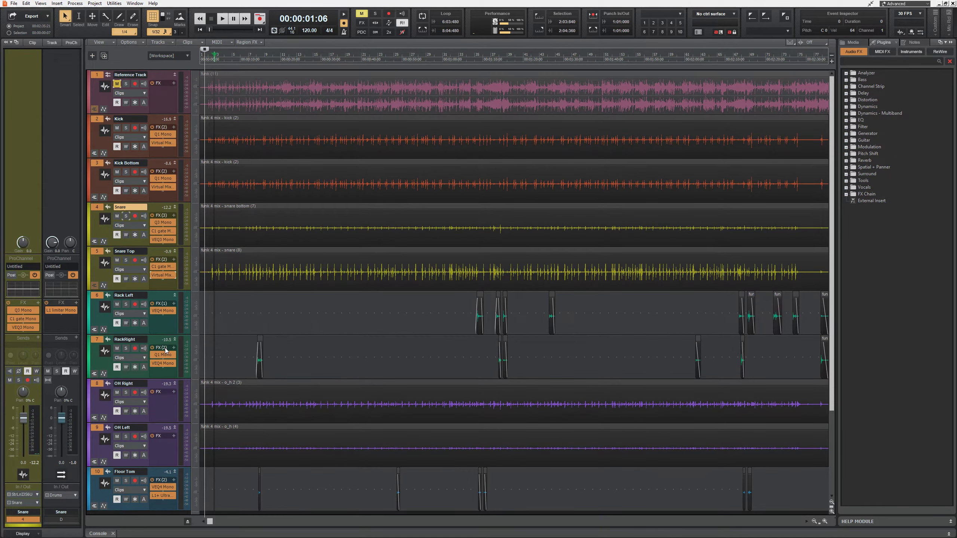
scroll(304, 390, "down", 2)
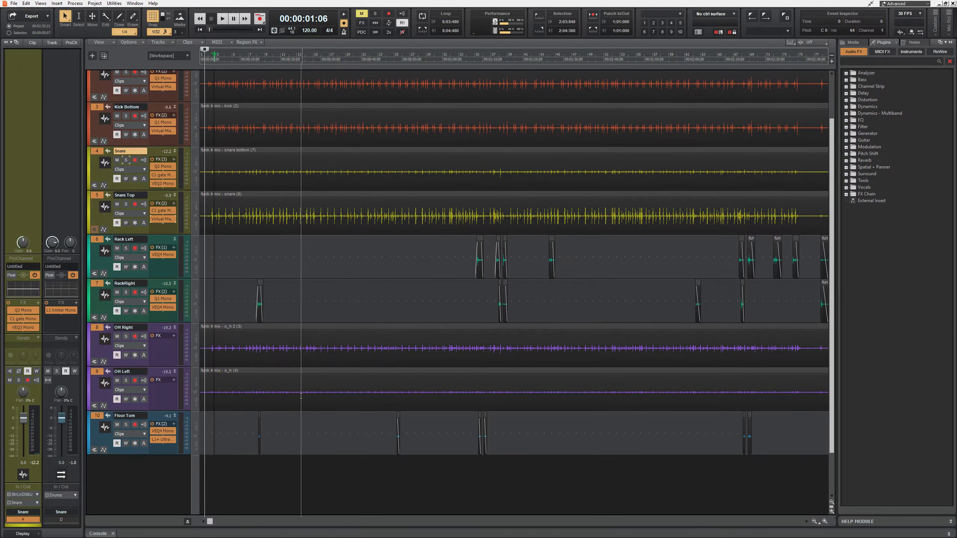
scroll(330, 331, "up", 2)
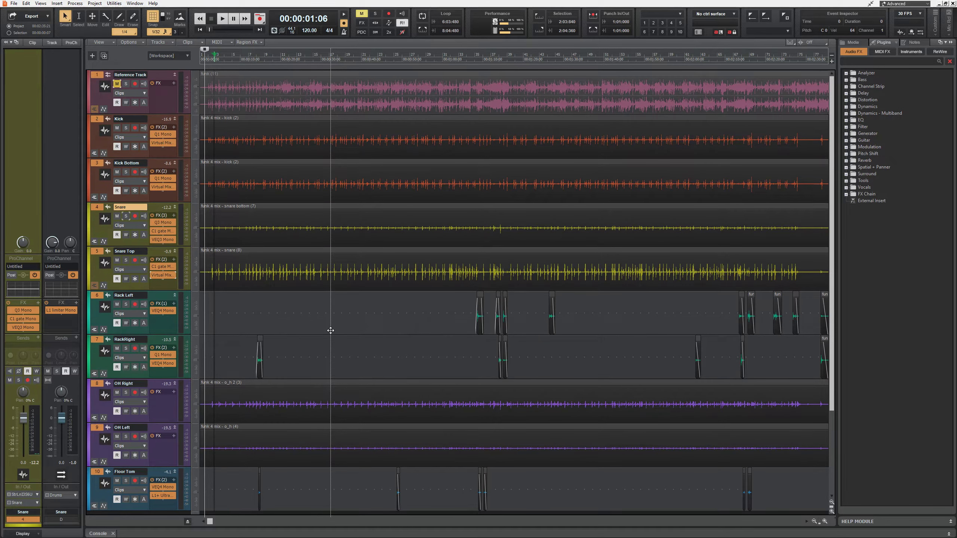